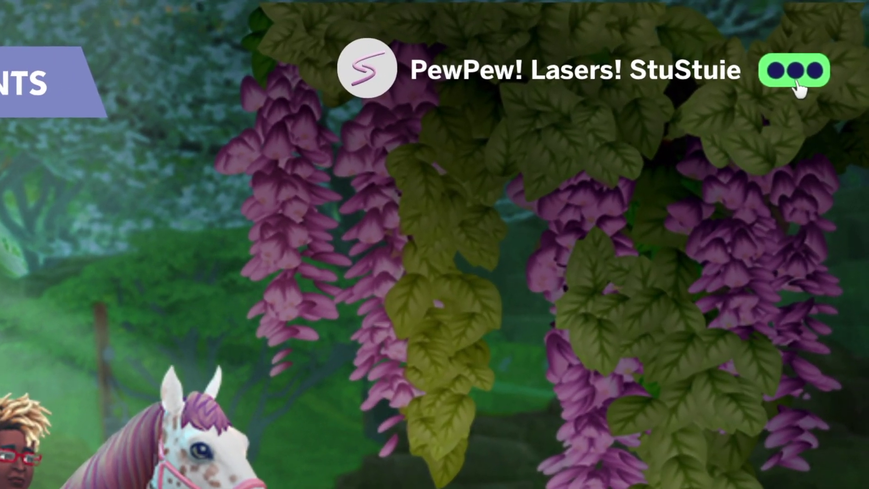
# Step: Check Enable Custom Content and Mods plus Script Mods Allowed under Other, then exit the game
pyautogui.click(805, 61)
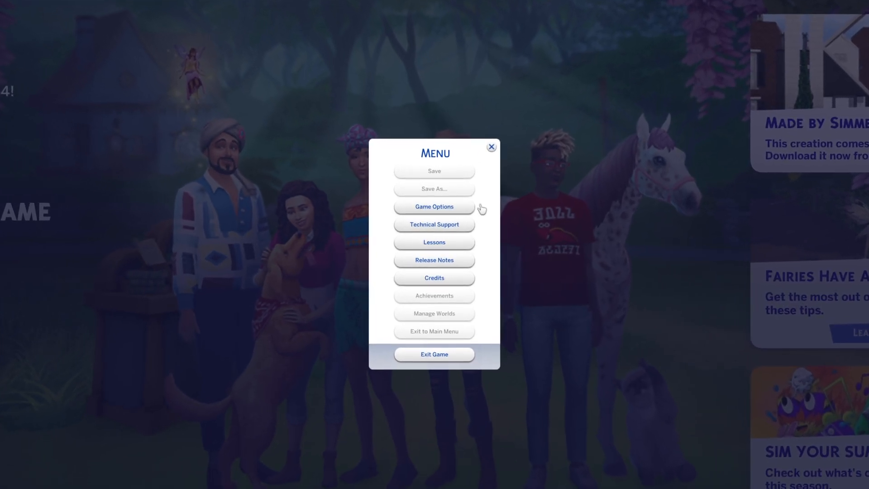
pyautogui.click(435, 213)
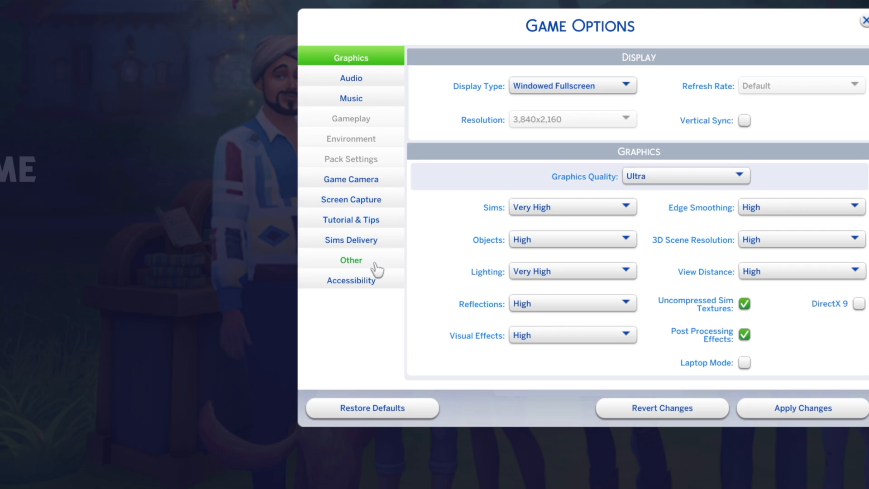
pyautogui.click(348, 260)
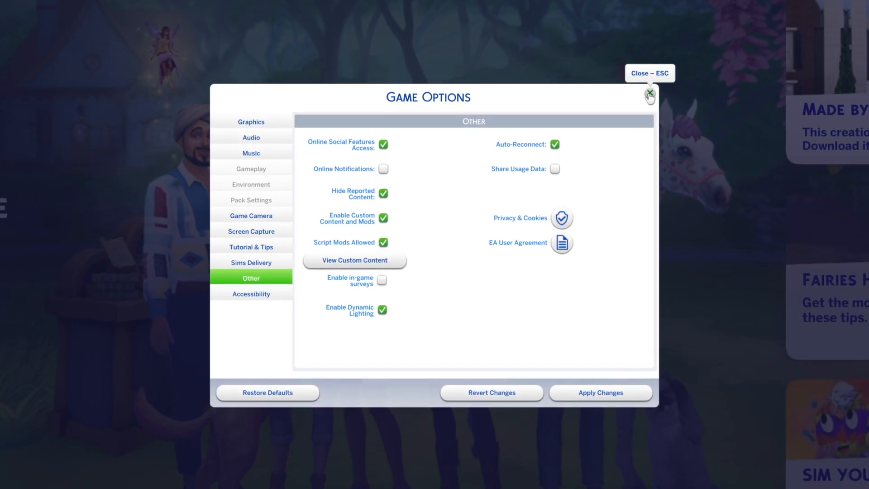
pyautogui.click(651, 93)
pyautogui.click(457, 376)
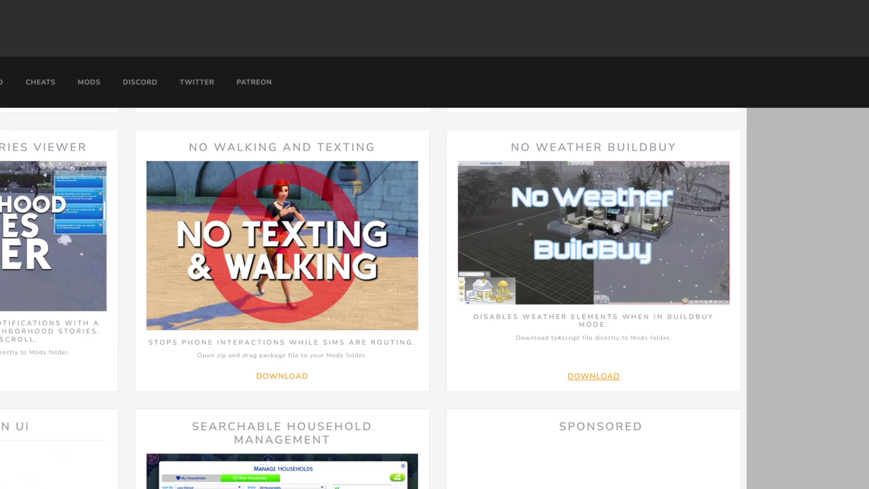
# Step: Download the Tmex-NoWeatherBB.ts4script attachment from the No Weather BuildBuy Patreon post
pyautogui.click(594, 376)
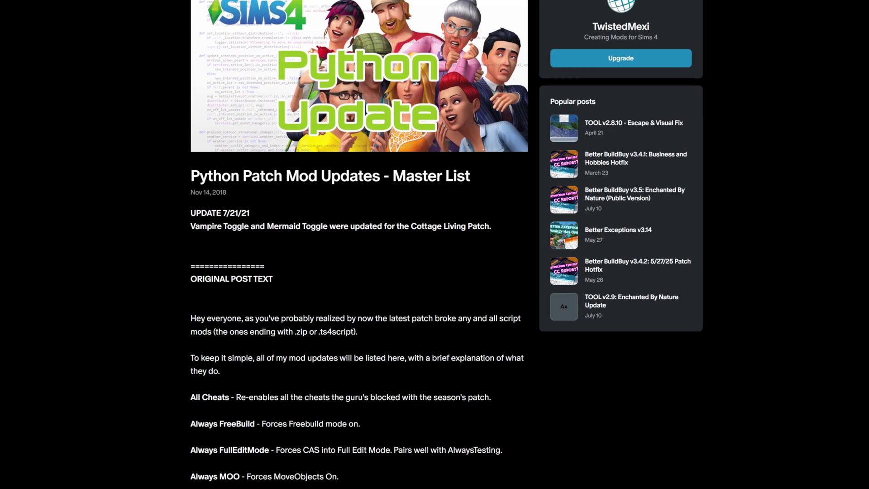
pyautogui.scroll(-3, 435, 272)
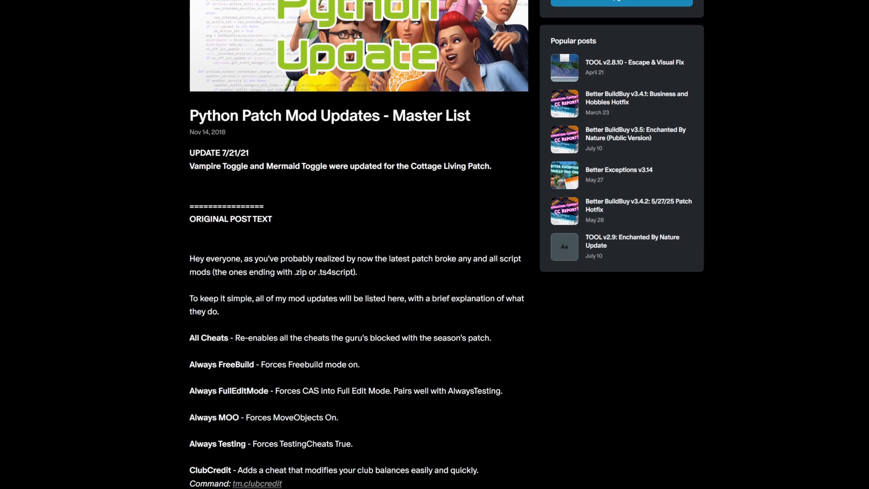
pyautogui.scroll(-5, 435, 272)
pyautogui.scroll(-5, 435, 272)
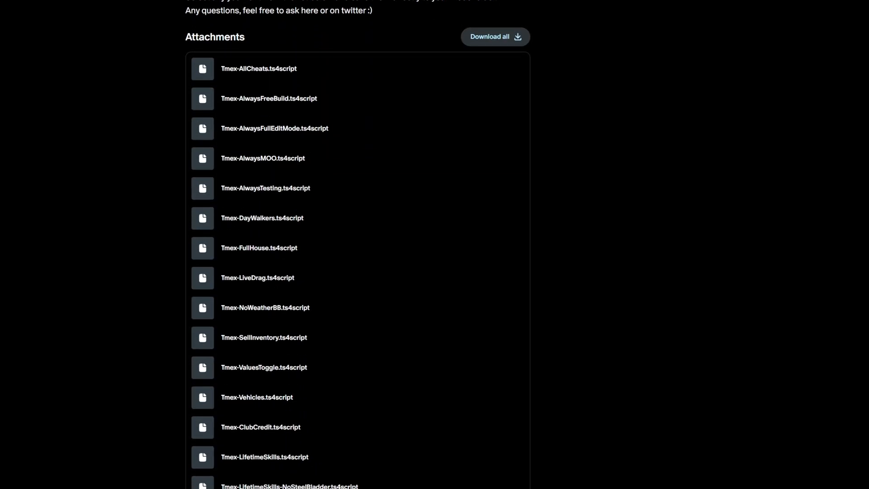
pyautogui.scroll(-2, 435, 272)
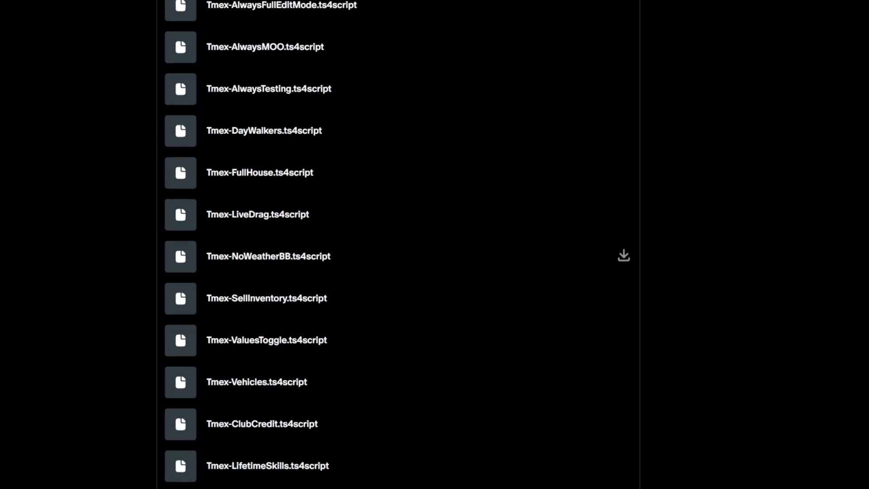
pyautogui.click(268, 256)
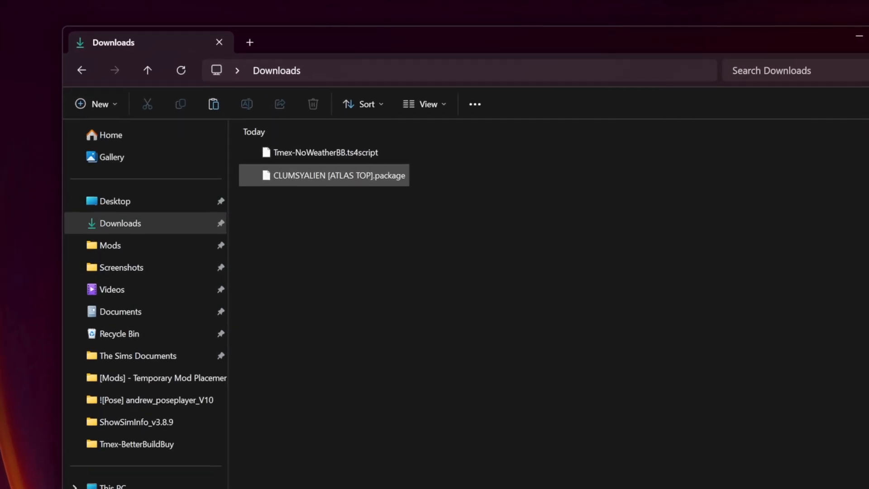
# Step: Download the MCCC all-modules zip and bring up the blocked McCmdCenter entry in Chrome's download history
pyautogui.click(381, 194)
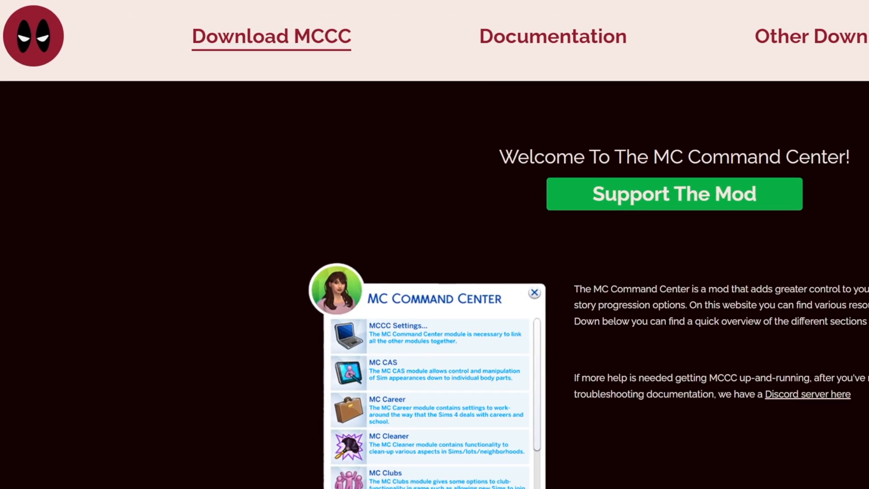
pyautogui.click(175, 21)
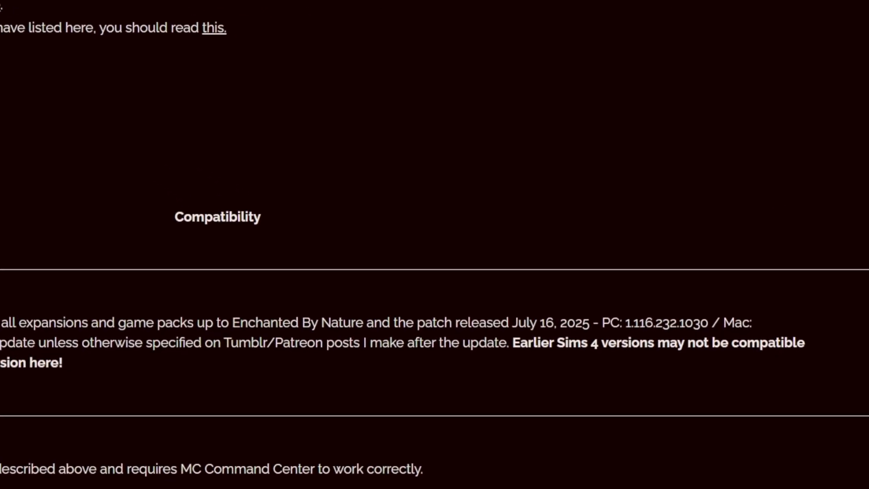
pyautogui.click(615, 357)
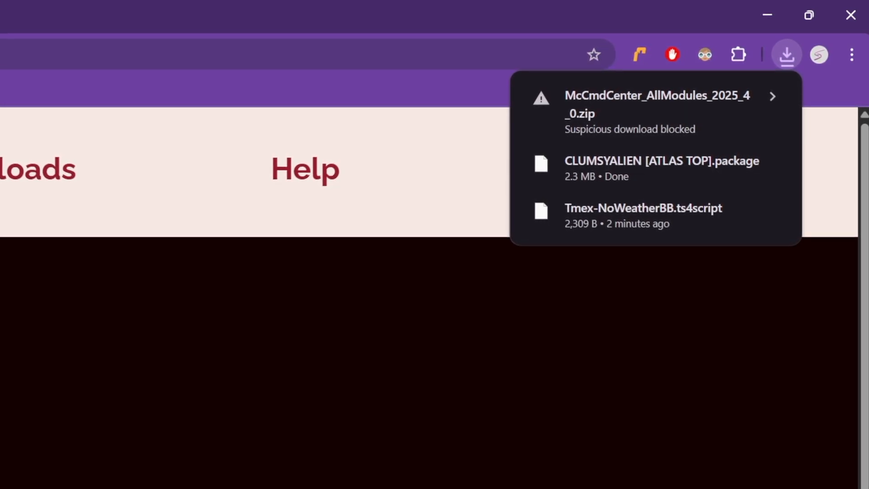
pyautogui.click(787, 55)
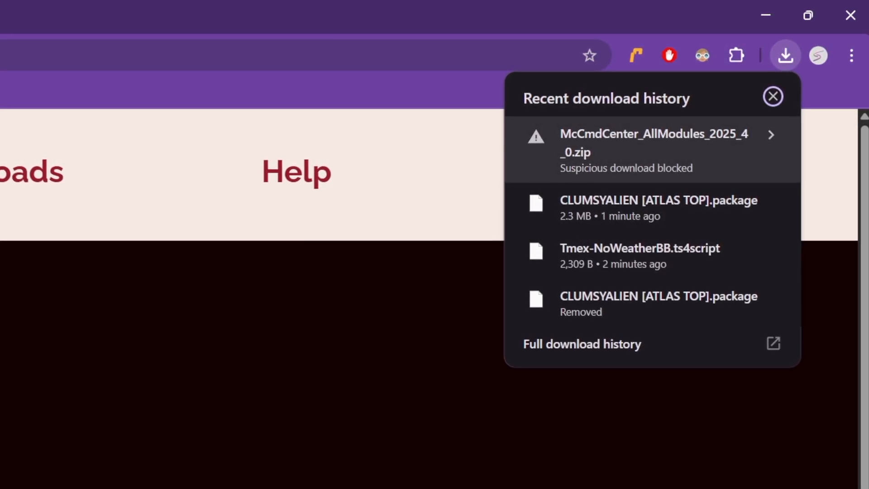
pyautogui.click(652, 150)
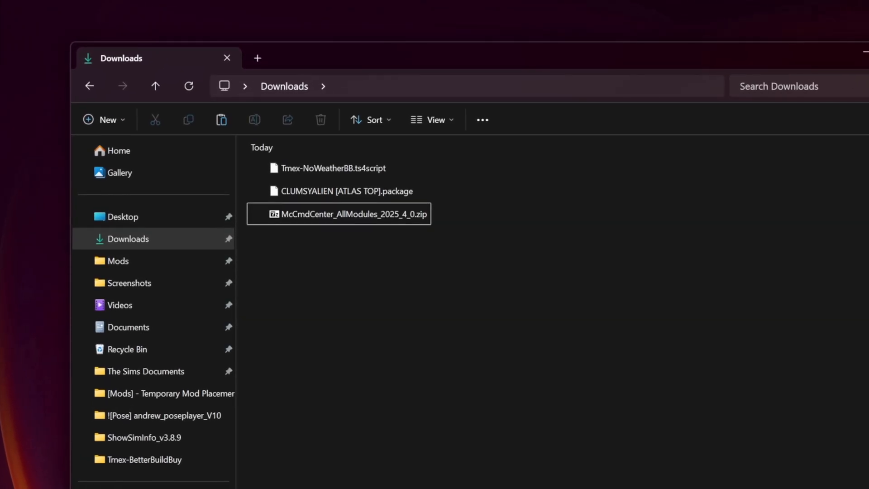
# Step: Extract the McCmdCenter zip into a same-named folder in Downloads, then delete the zip
pyautogui.click(381, 202)
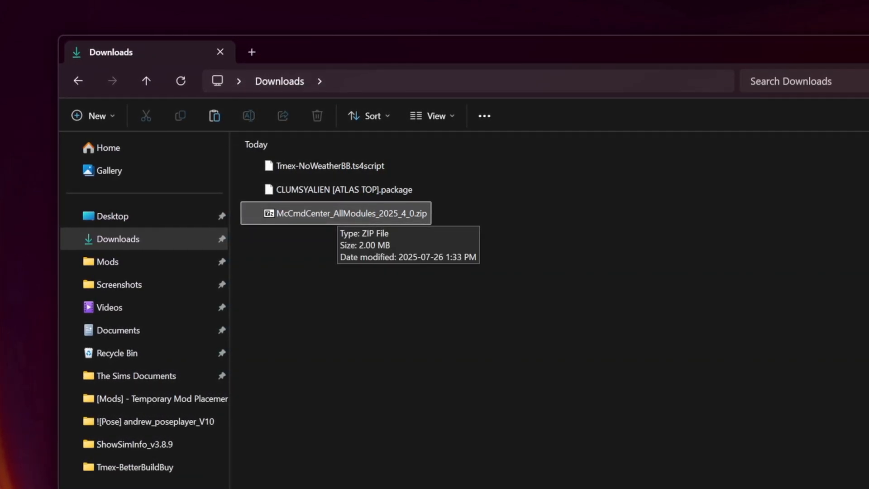
pyautogui.rightClick(351, 214)
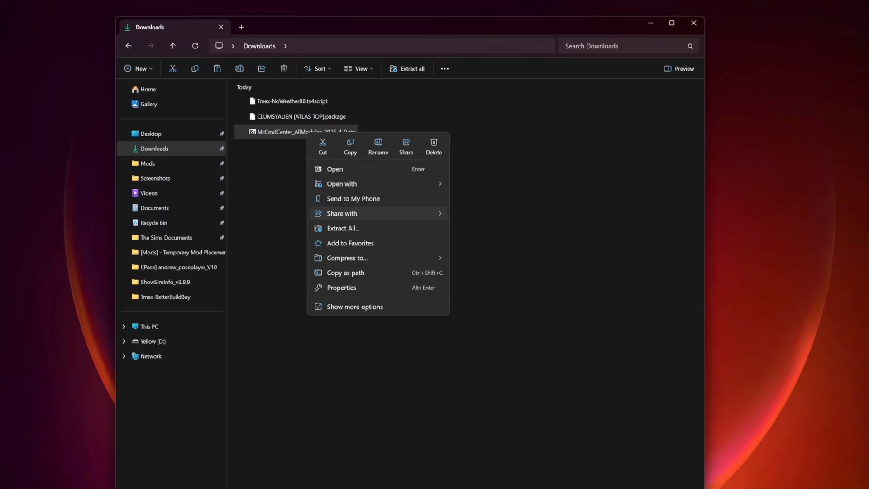
pyautogui.click(343, 229)
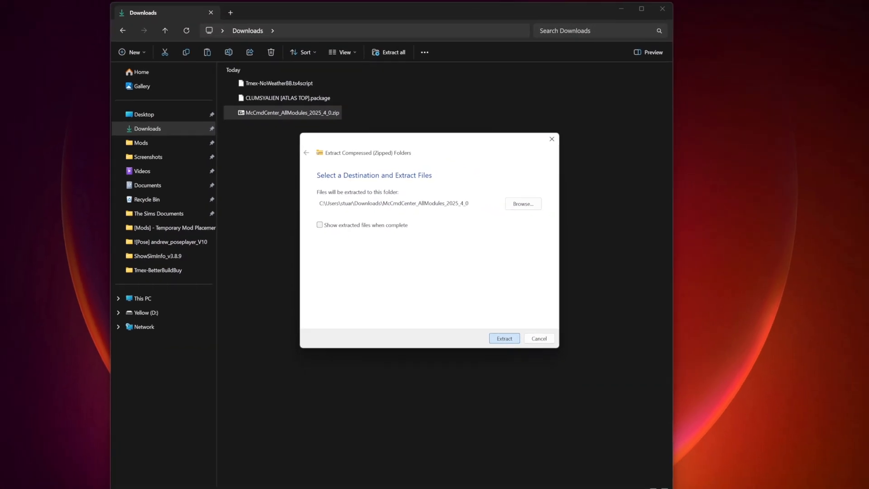
pyautogui.click(504, 338)
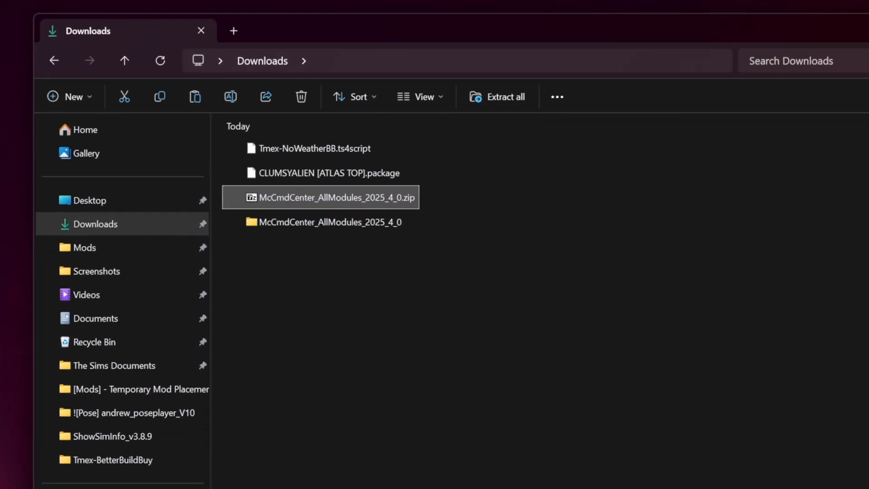
pyautogui.rightClick(340, 210)
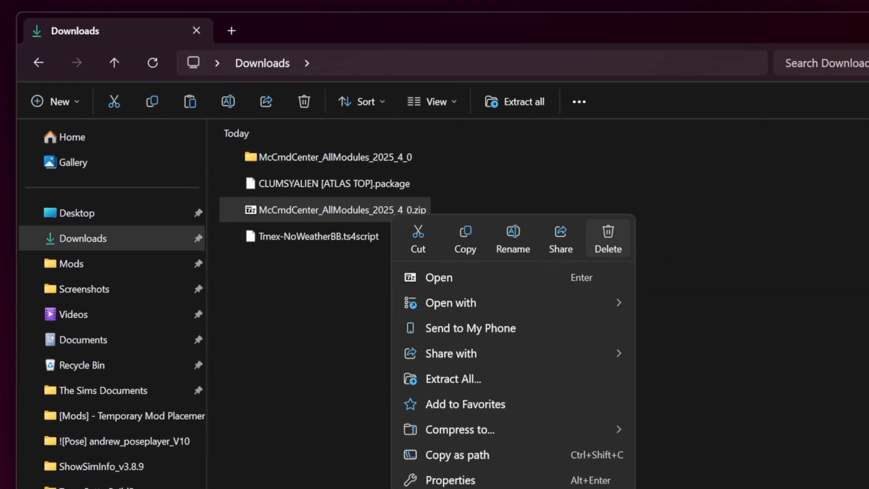
pyautogui.click(609, 239)
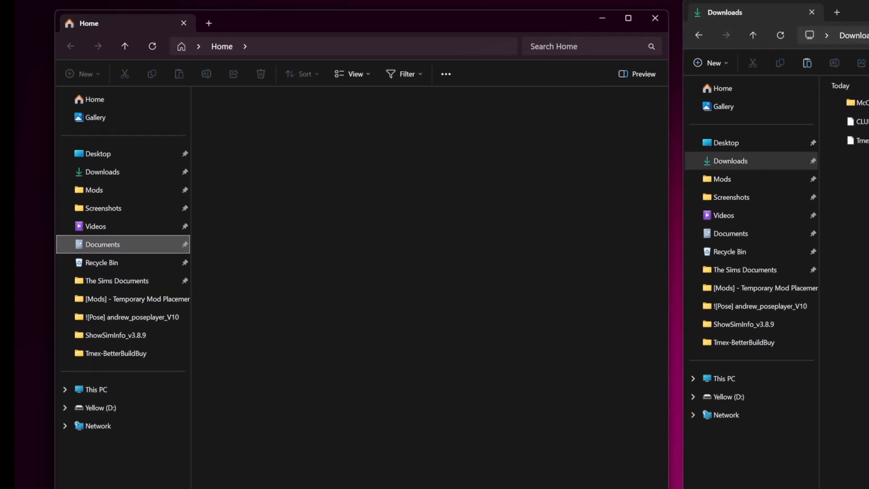
# Step: Navigate from Documents through Electronic Arts and The Sims 4 into the Mods folder
pyautogui.click(101, 245)
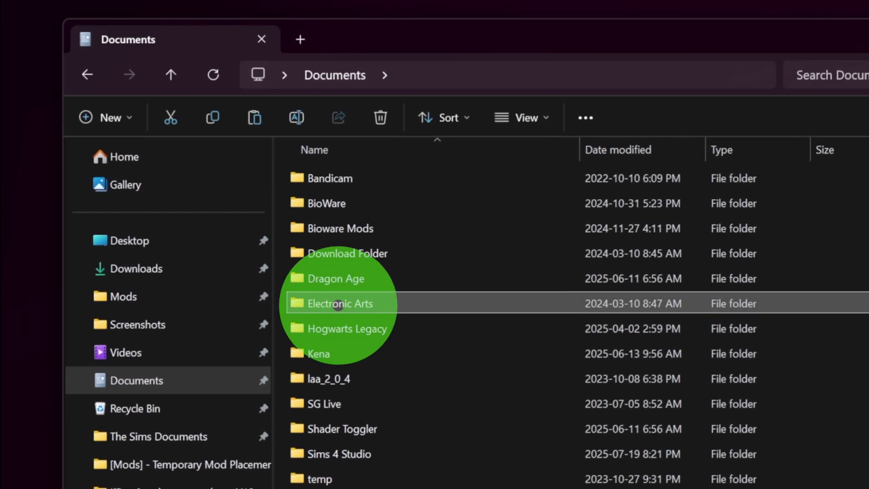
pyautogui.doubleClick(315, 277)
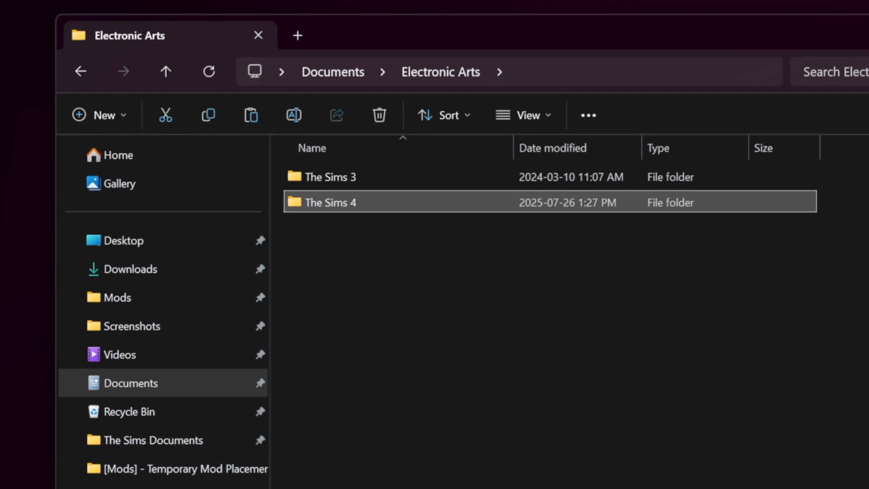
pyautogui.click(318, 279)
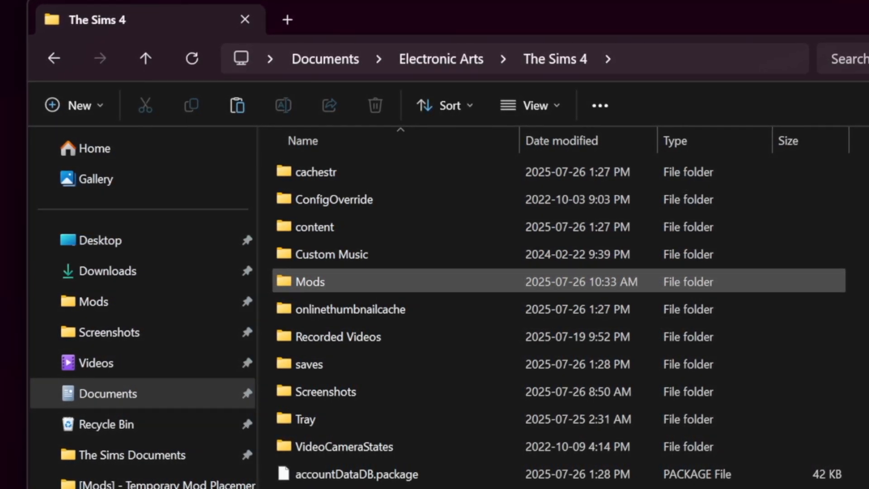
pyautogui.doubleClick(310, 281)
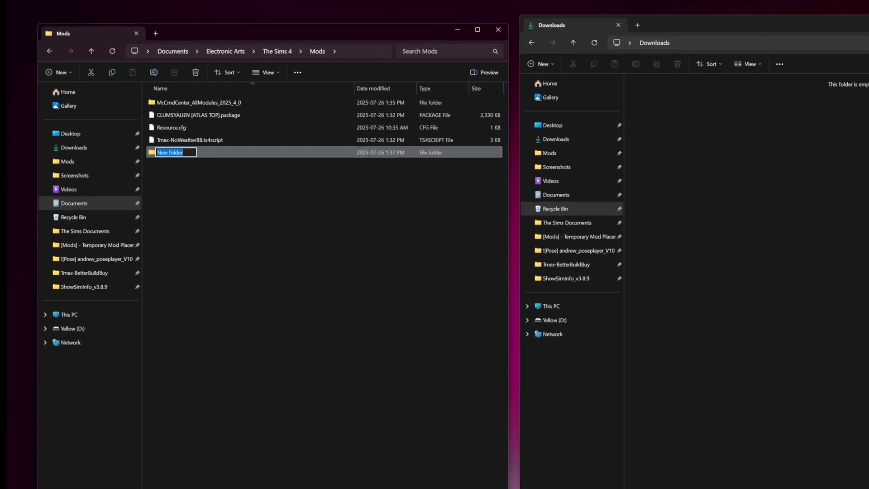
pyautogui.write('Custom')
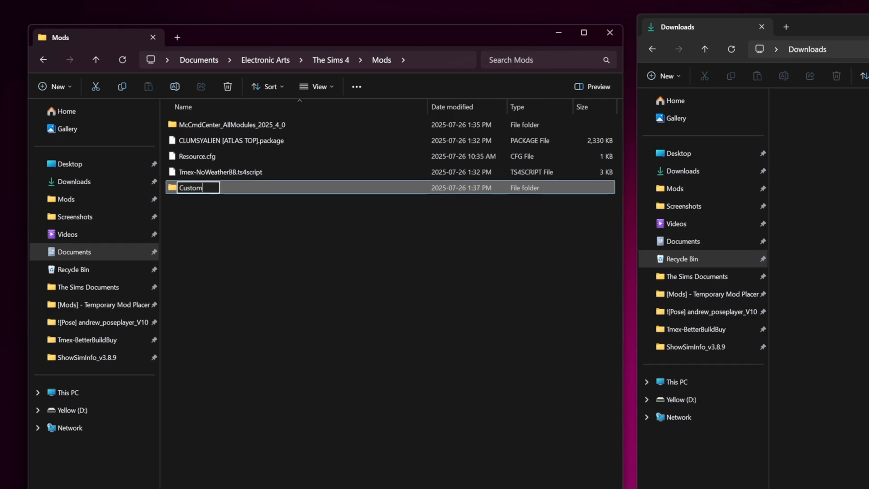
# Step: Name the Custom Content folder and create an inner Mods subfolder beside it
pyautogui.press('Return')
pyautogui.rightClick(347, 361)
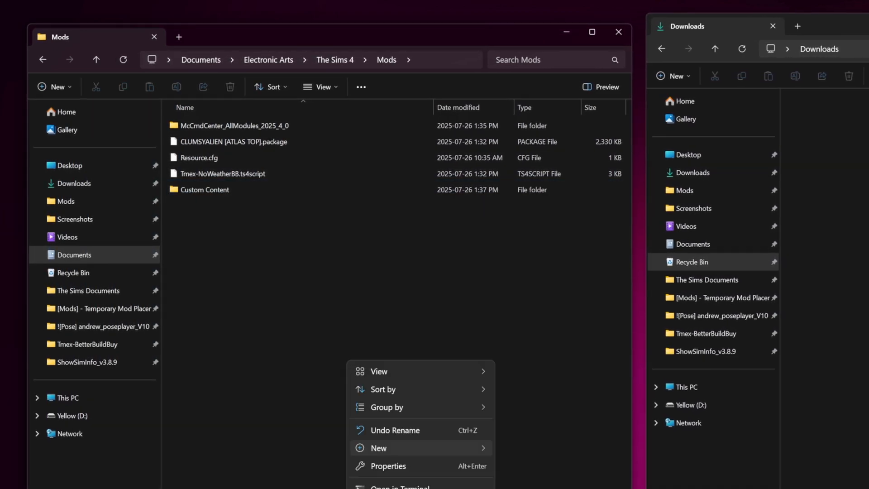
pyautogui.click(521, 421)
pyautogui.write('Mods')
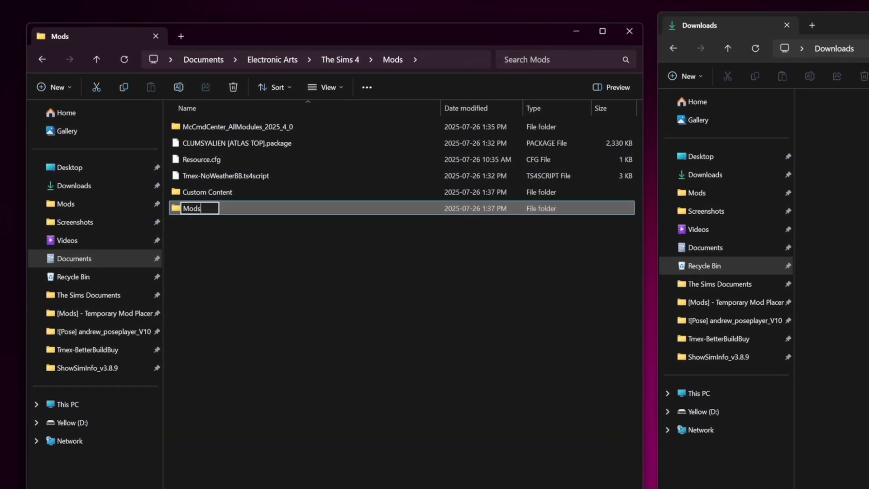
pyautogui.press('Return')
# Step: Move the CLUMSYALIEN package into Custom Content and McCmdCenter plus the NoWeather script into inner Mods
pyautogui.click(225, 143)
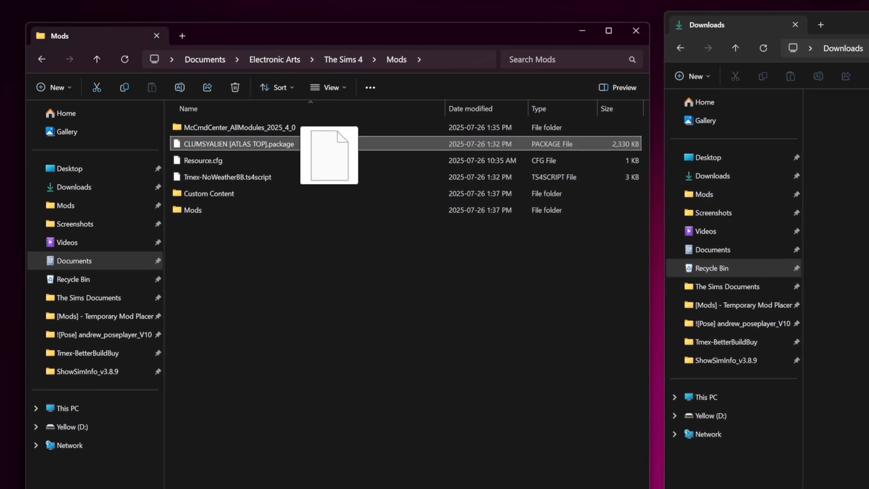
pyautogui.moveTo(231, 143); pyautogui.dragTo(210, 194)
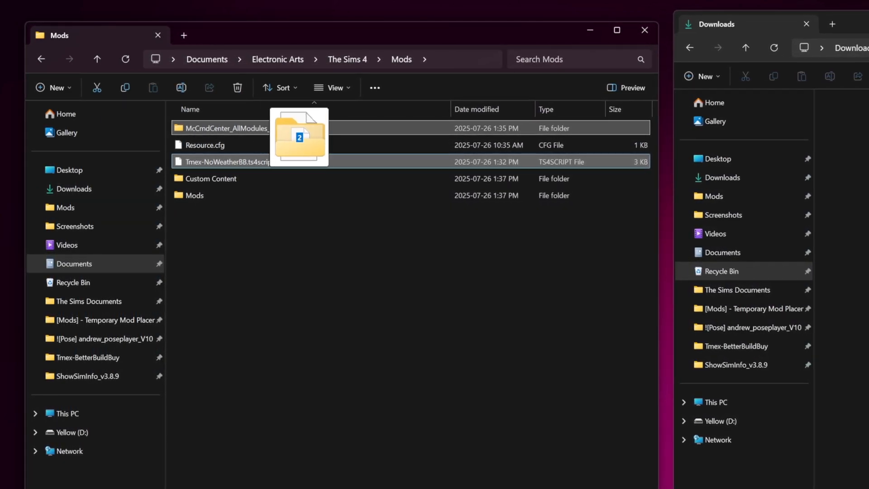
pyautogui.moveTo(286, 129); pyautogui.dragTo(271, 195)
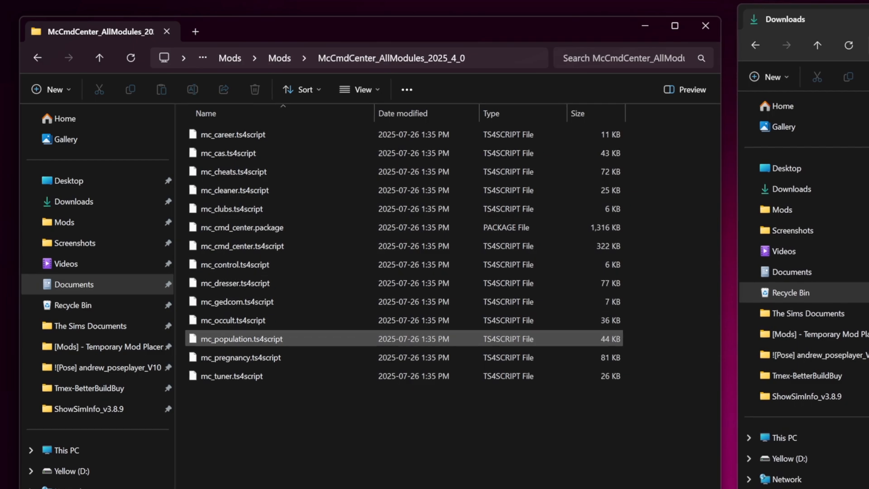
# Step: Cut McCmdCenter_AllModules_2025_4_0 from inner Mods and paste it into the top-level Mods folder
pyautogui.hotkey('alt', 'Left')
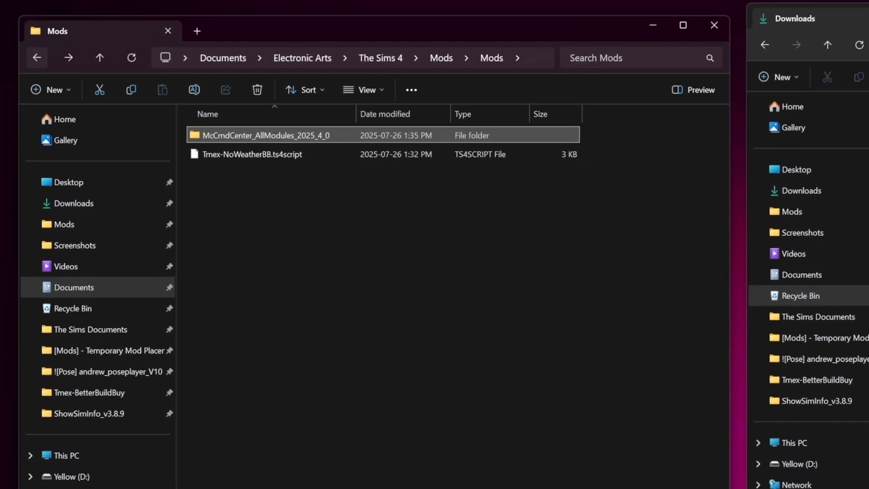
pyautogui.rightClick(252, 140)
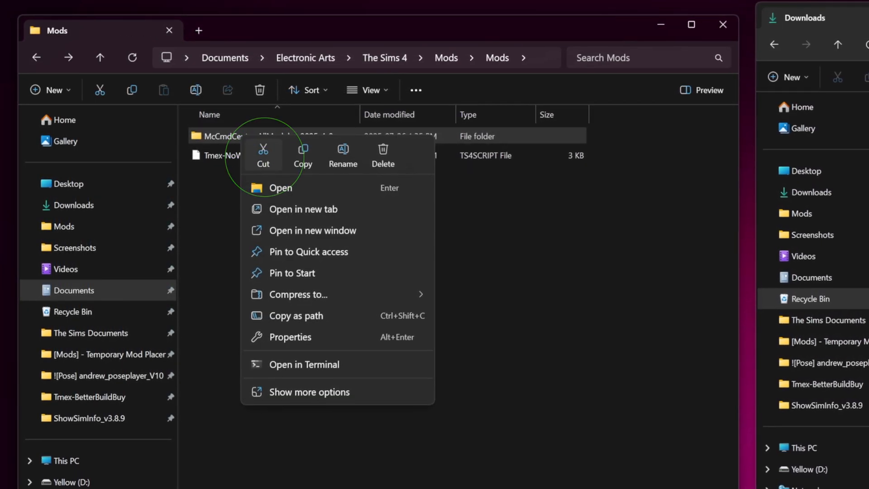
pyautogui.click(264, 149)
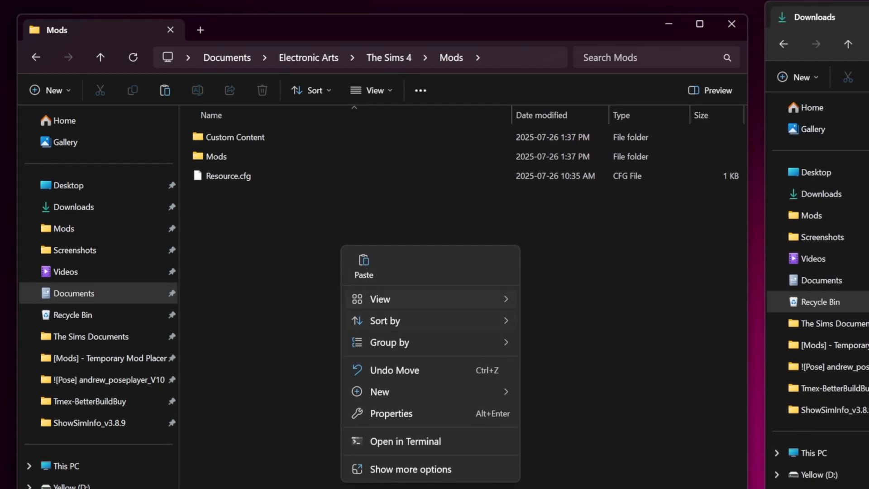
pyautogui.click(363, 261)
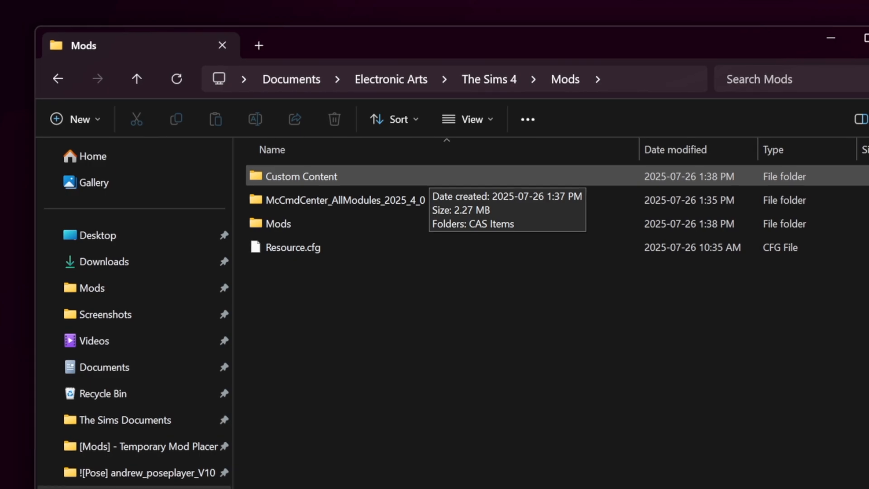
# Step: Navigate into Custom Content, CAS Items, Style Feminine, Tops to view the ATLAS TOP package
pyautogui.doubleClick(424, 178)
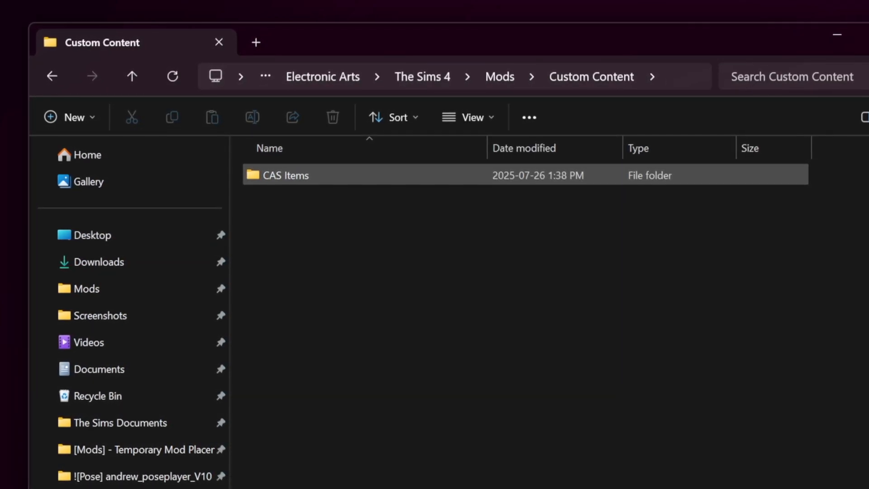
pyautogui.doubleClick(421, 175)
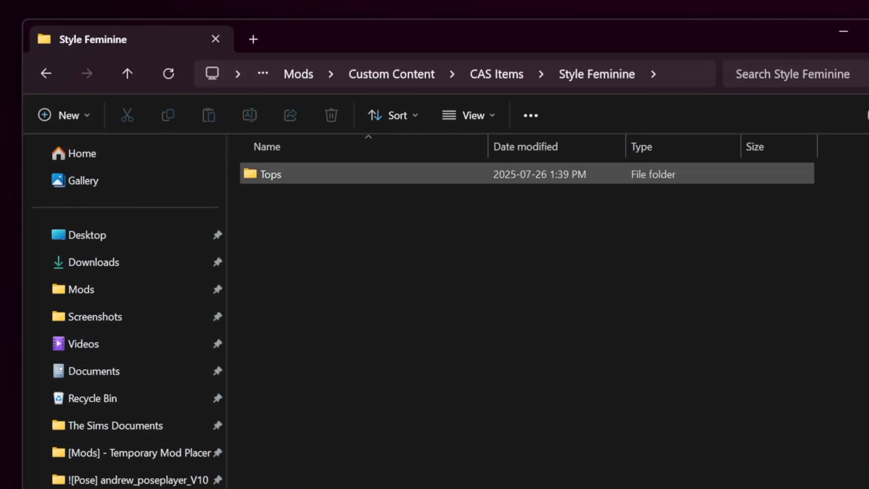
pyautogui.doubleClick(421, 174)
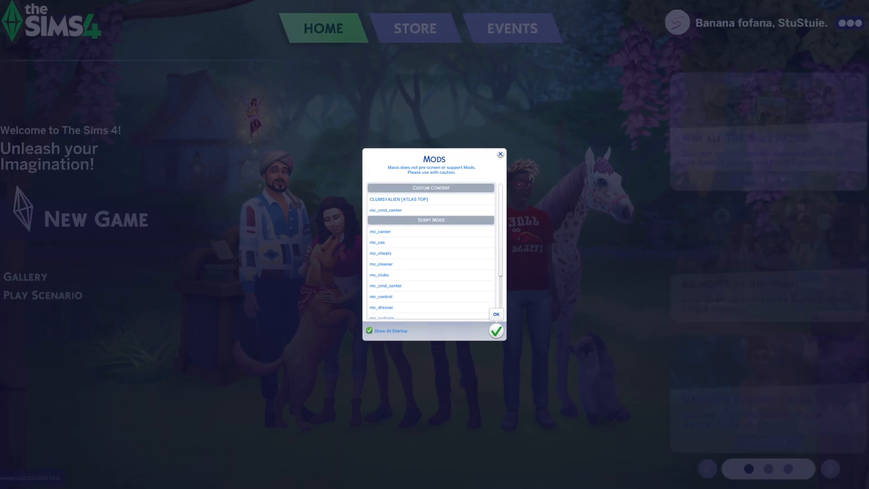
# Step: Dismiss the startup Mods list and view installed custom content from Game Options > Other
pyautogui.press('Escape')
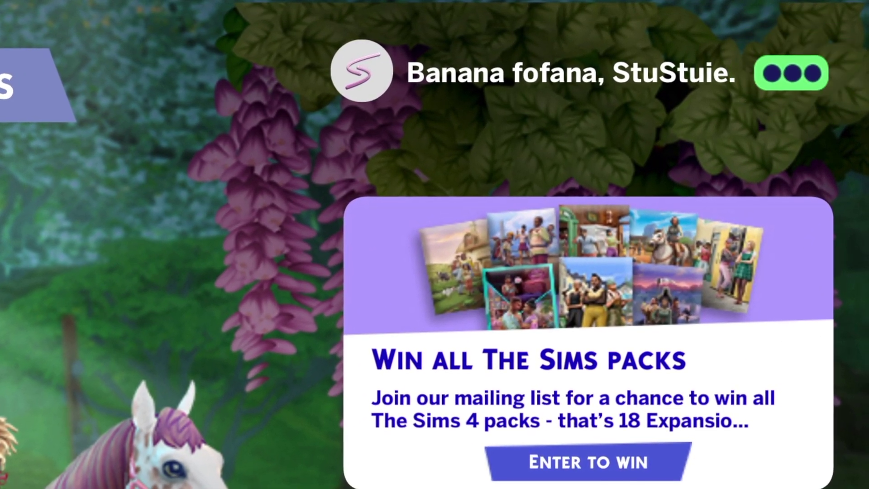
pyautogui.click(791, 73)
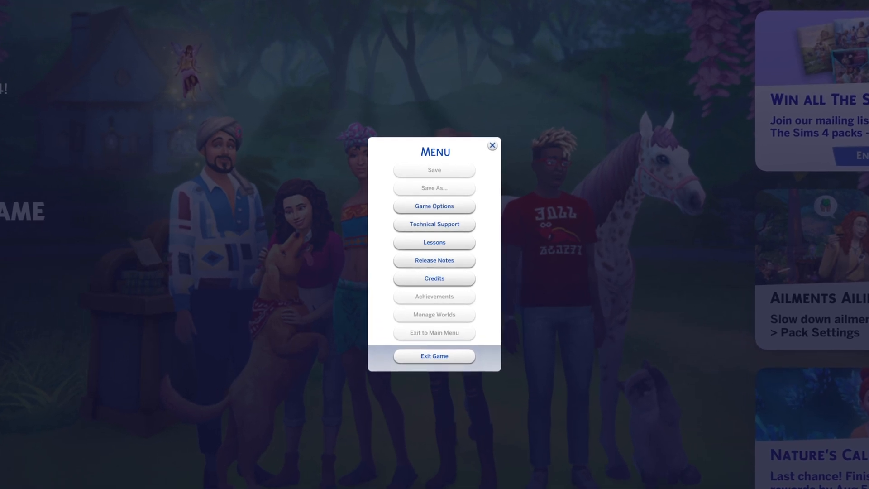
pyautogui.click(435, 207)
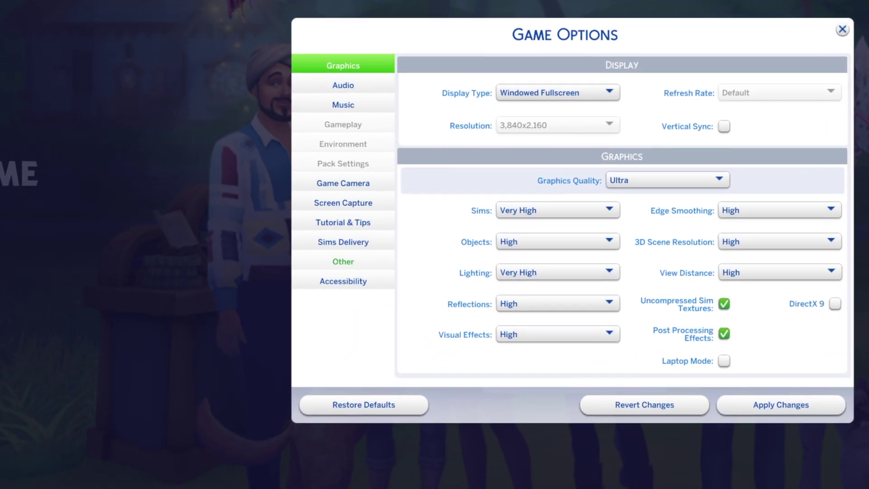
pyautogui.click(271, 274)
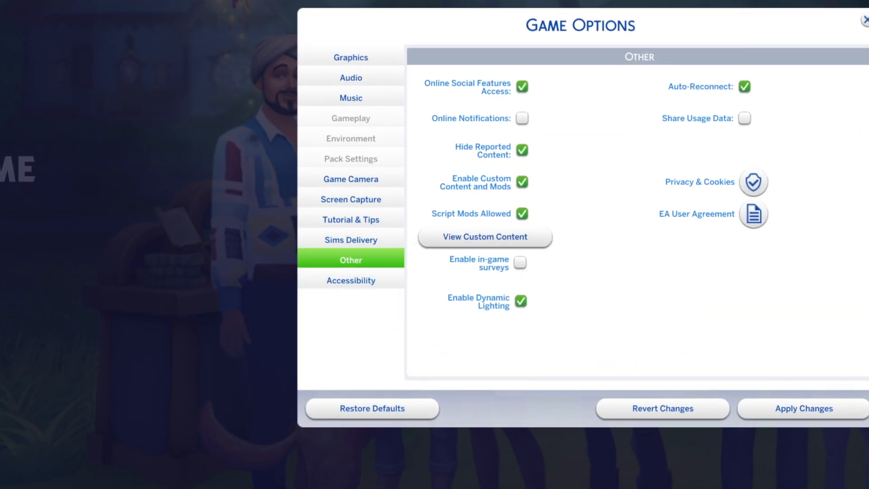
pyautogui.click(486, 236)
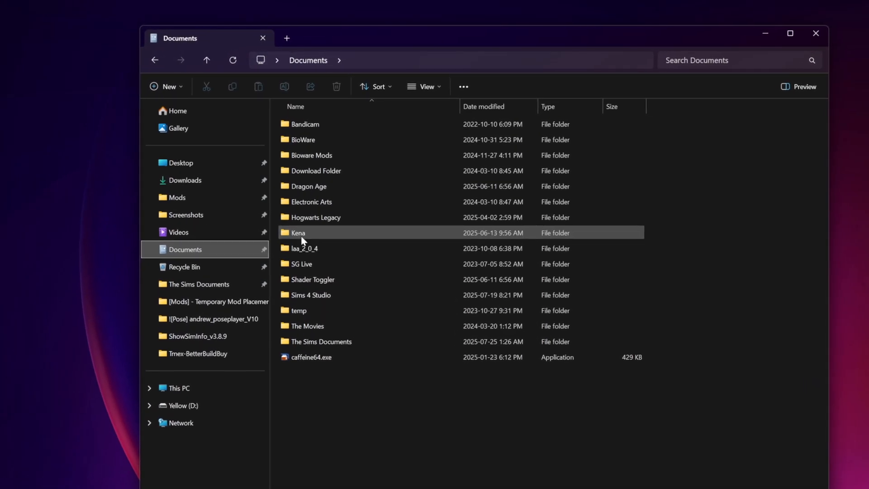
# Step: Navigate through Electronic Arts and The Sims 4 into the saves folder
pyautogui.click(318, 183)
pyautogui.doubleClick(306, 201)
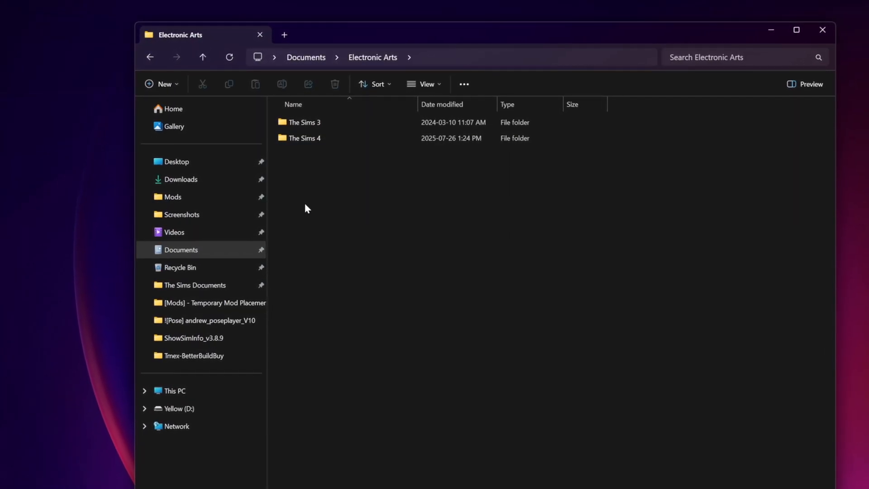
pyautogui.doubleClick(303, 137)
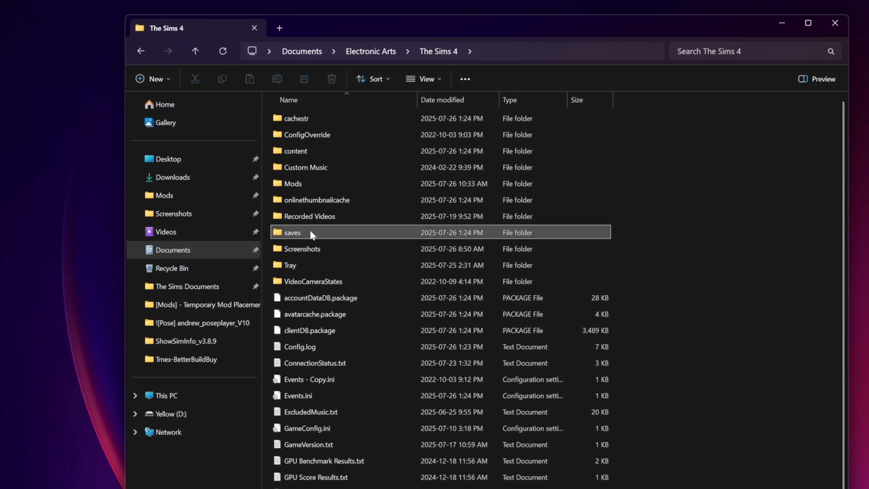
pyautogui.doubleClick(293, 233)
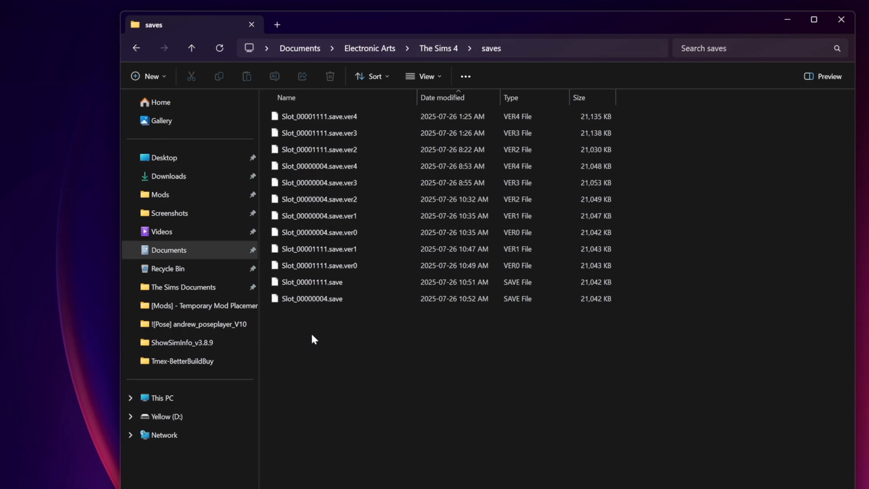
# Step: Select all twelve Slot save files and copy them
pyautogui.moveTo(312, 340); pyautogui.dragTo(311, 114)
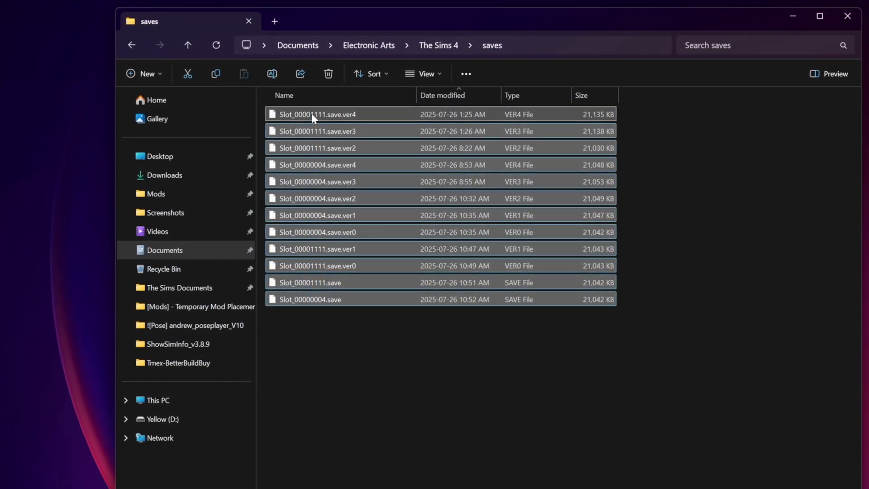
pyautogui.rightClick(312, 114)
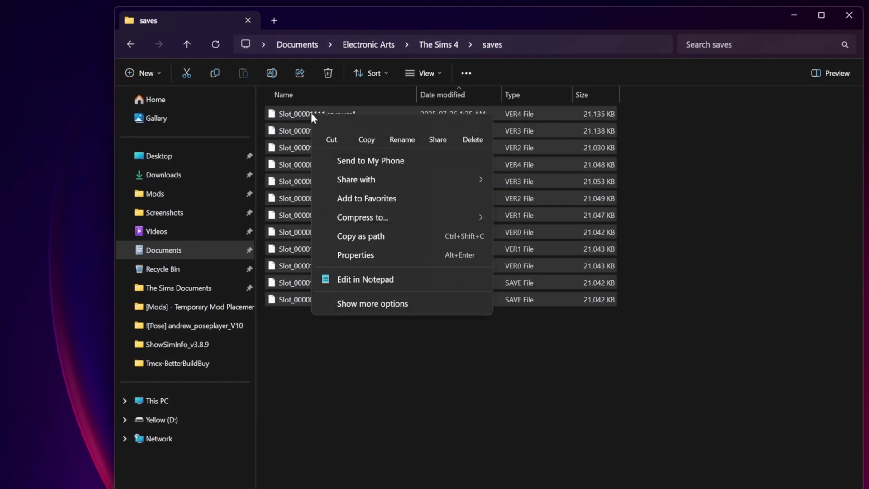
pyautogui.click(367, 130)
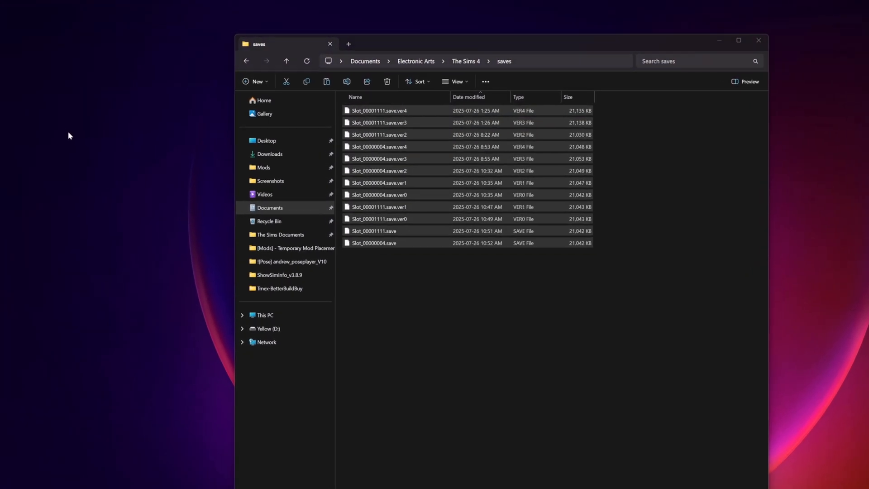
# Step: Make a new desktop folder named 'Sims 4 Back Up Saves'
pyautogui.rightClick(68, 131)
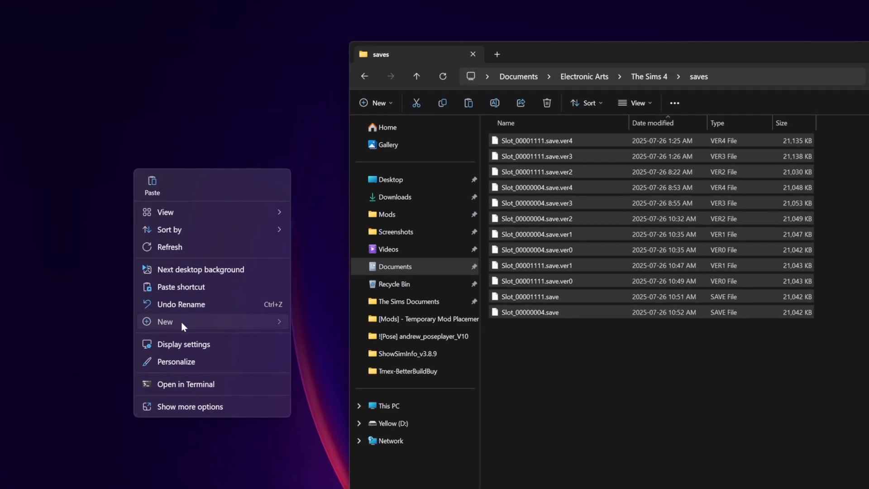
pyautogui.moveTo(165, 321)
pyautogui.click(321, 324)
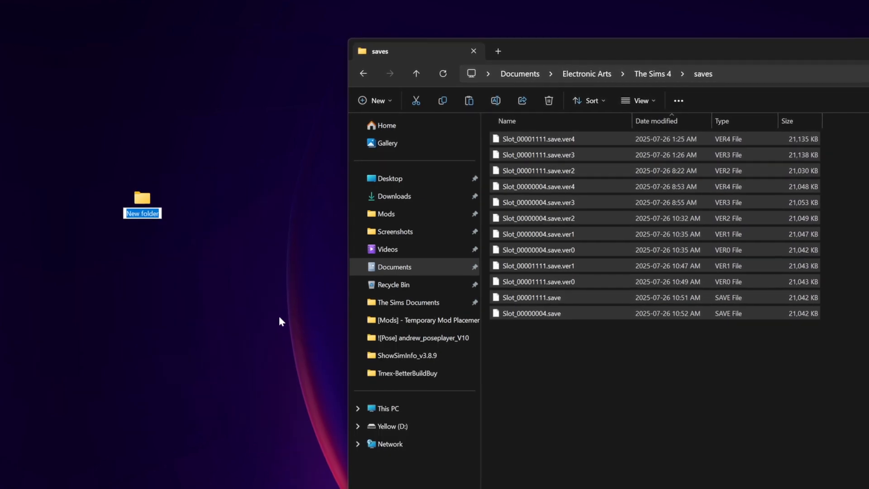
pyautogui.write('Sims')
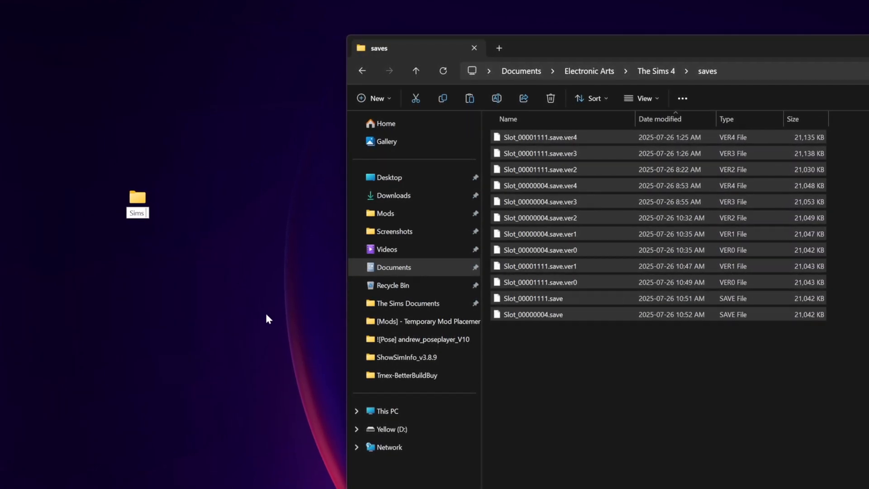
pyautogui.write(' 4 Back Up Saves')
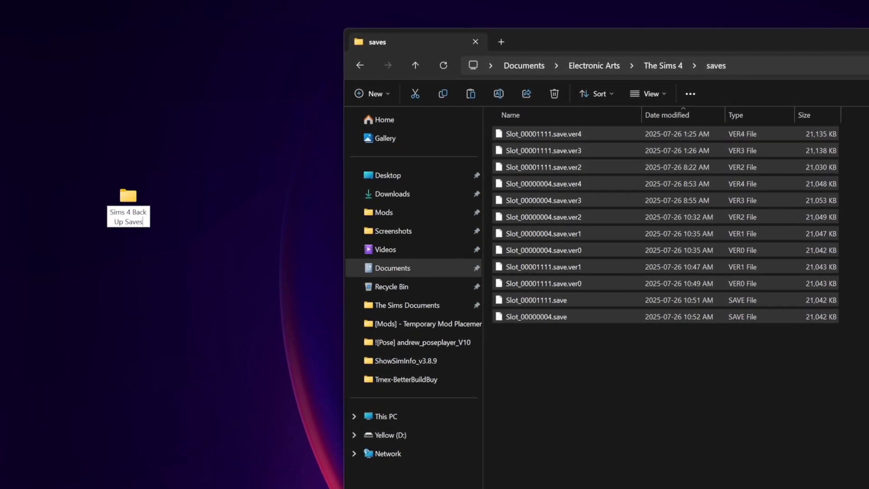
pyautogui.click(259, 315)
pyautogui.rightClick(201, 264)
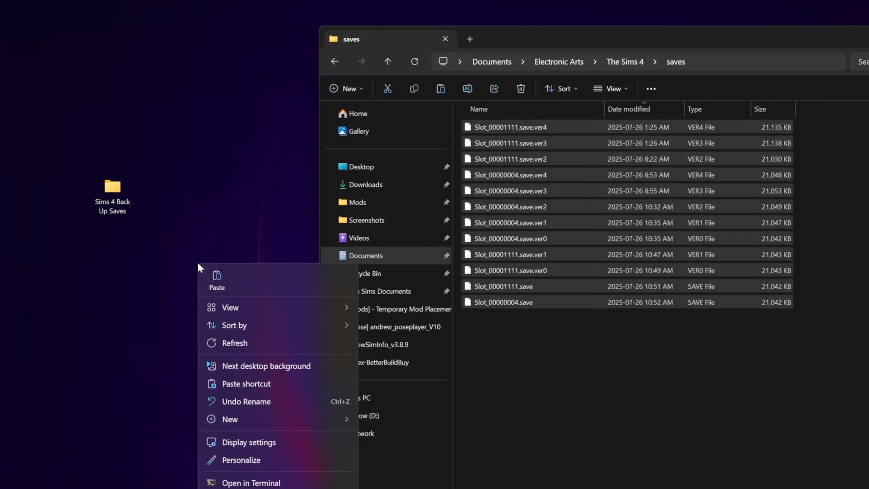
# Step: Paste the copied save files (Slot_00001111.save.ver4) into the Sims 4 Back Up Saves folder
pyautogui.doubleClick(93, 176)
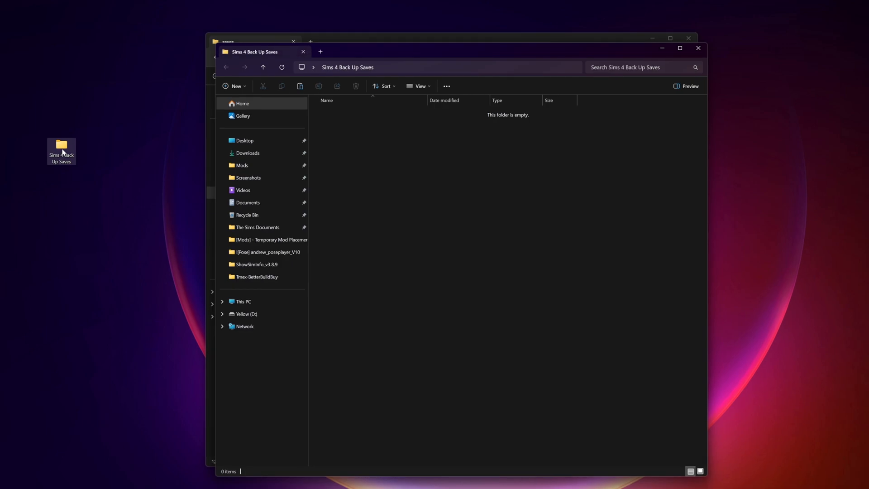
pyautogui.rightClick(372, 197)
pyautogui.click(384, 206)
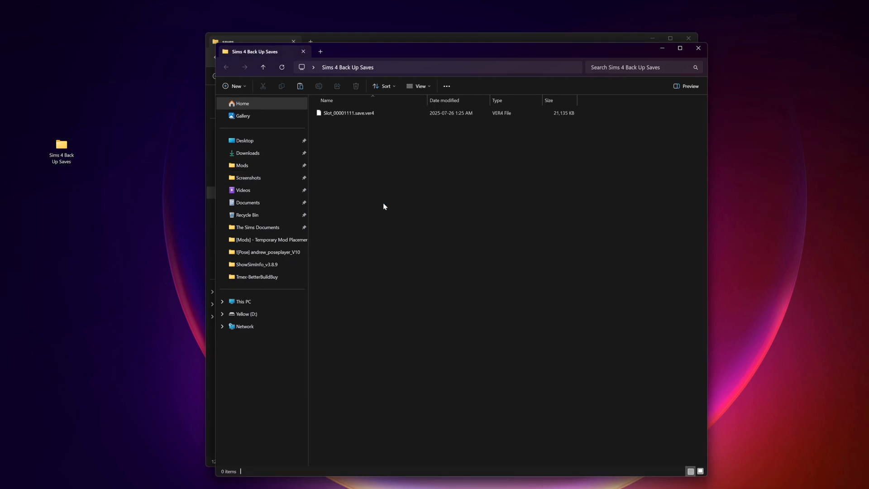